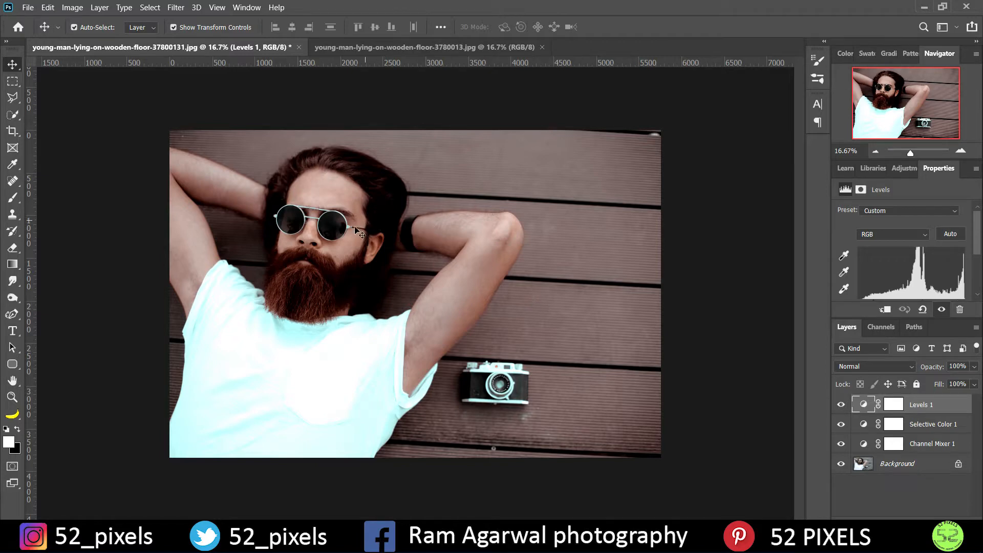
Step: Compare the colour-graded photo with the unedited photo, ending on the unedited document
click(401, 45)
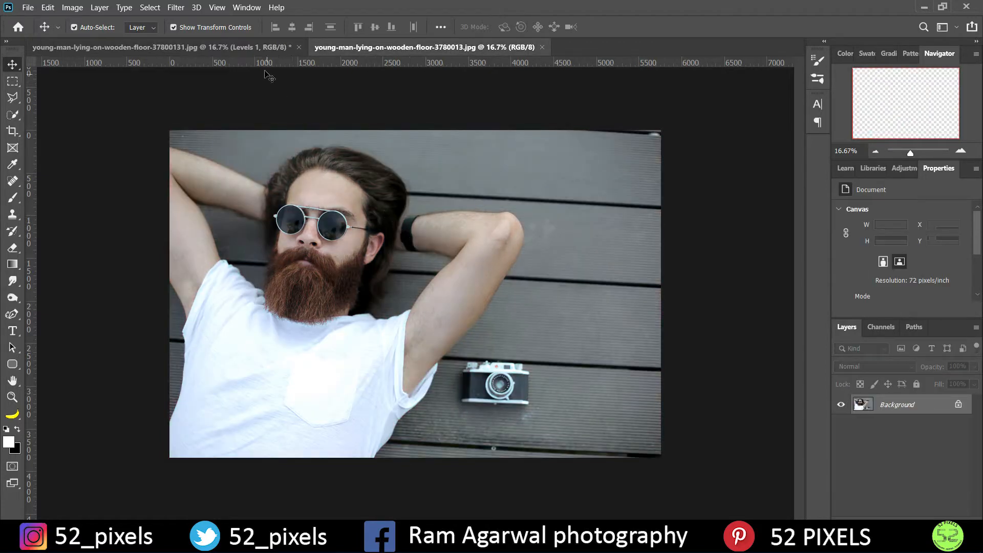
click(267, 47)
click(384, 49)
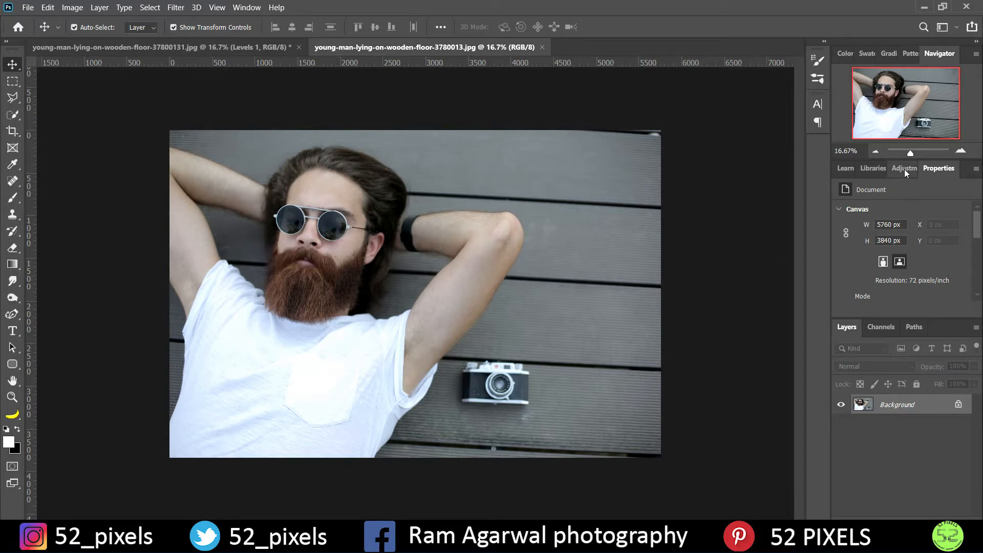
Step: Add a Channel Mixer adjustment layer above the Background and choose the Custom preset for it
click(905, 169)
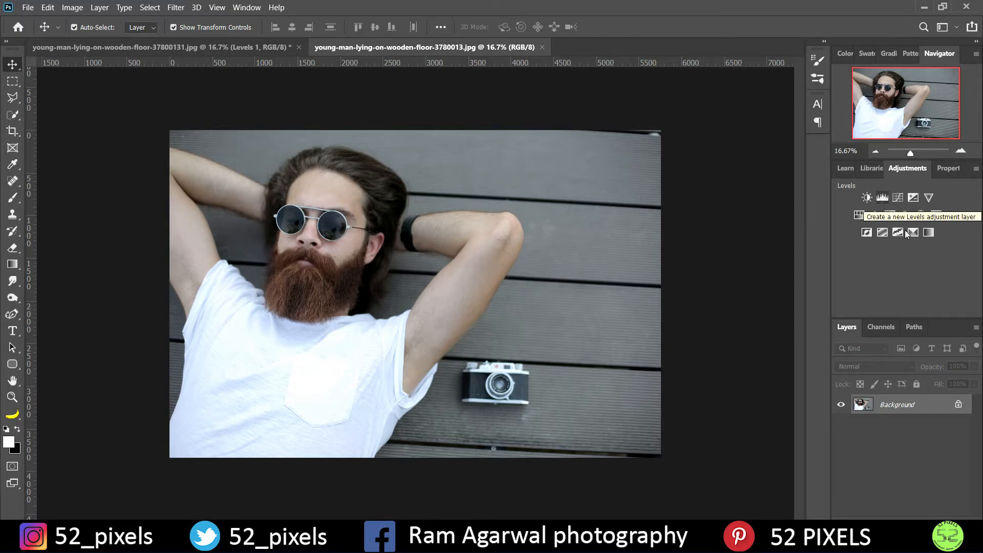
click(922, 216)
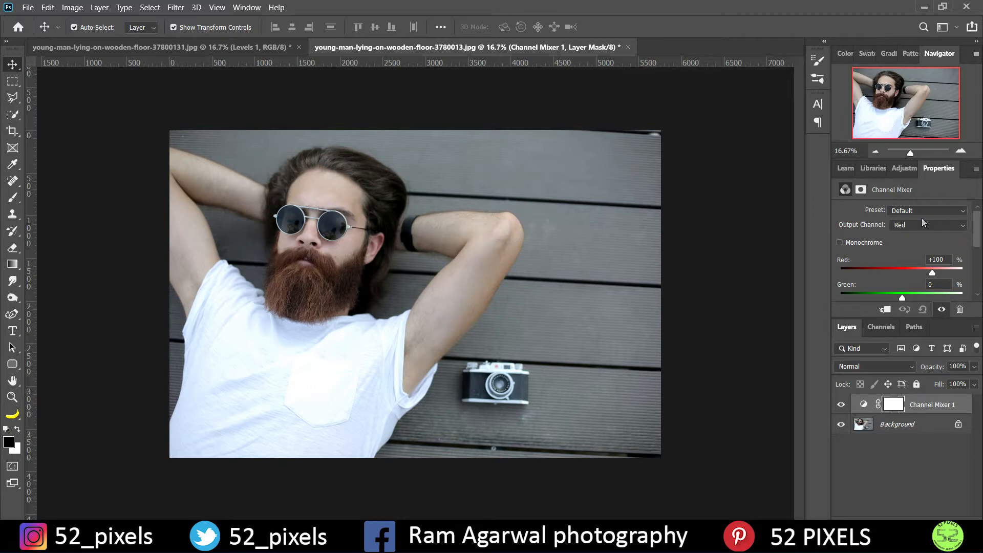
scroll(976, 249, down, 2)
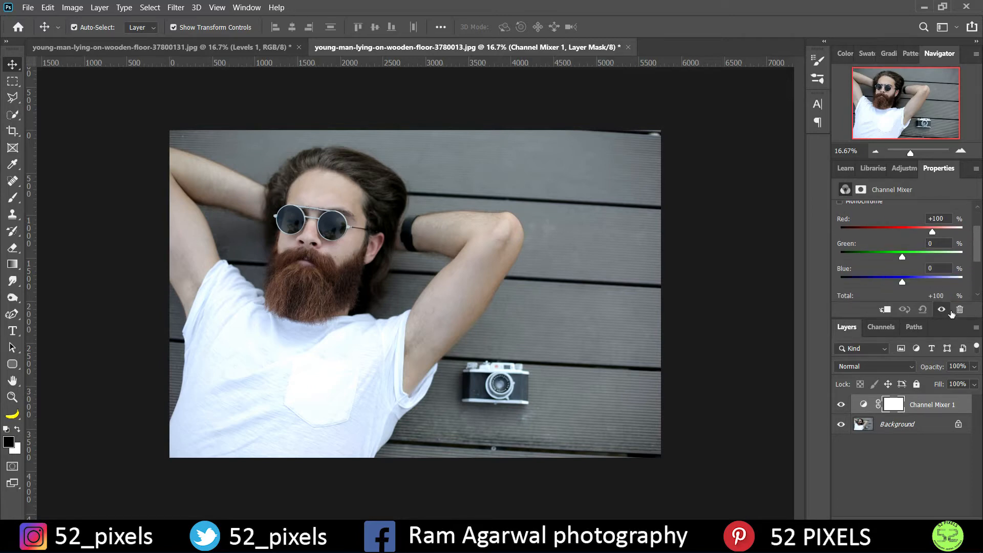
drag(951, 318, 949, 367)
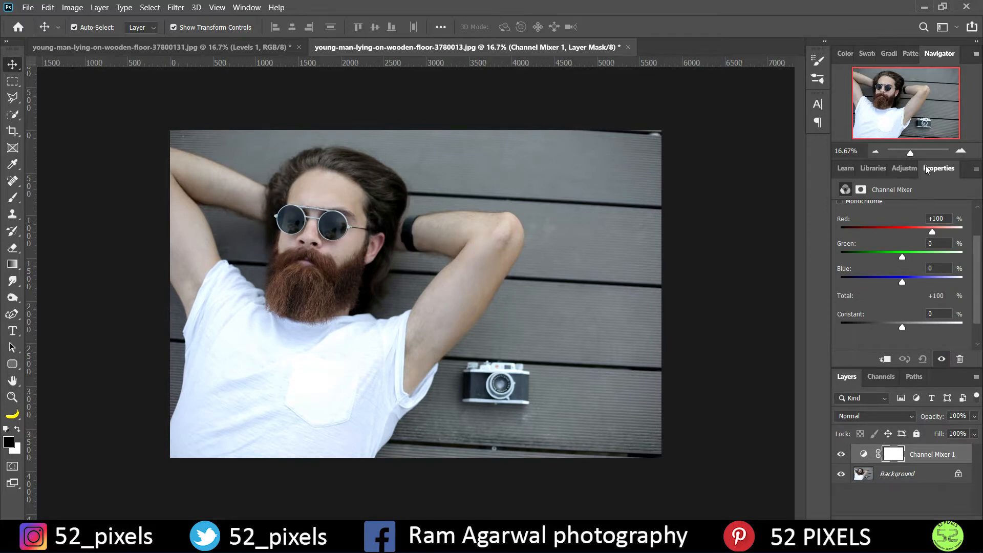
drag(929, 159, 929, 134)
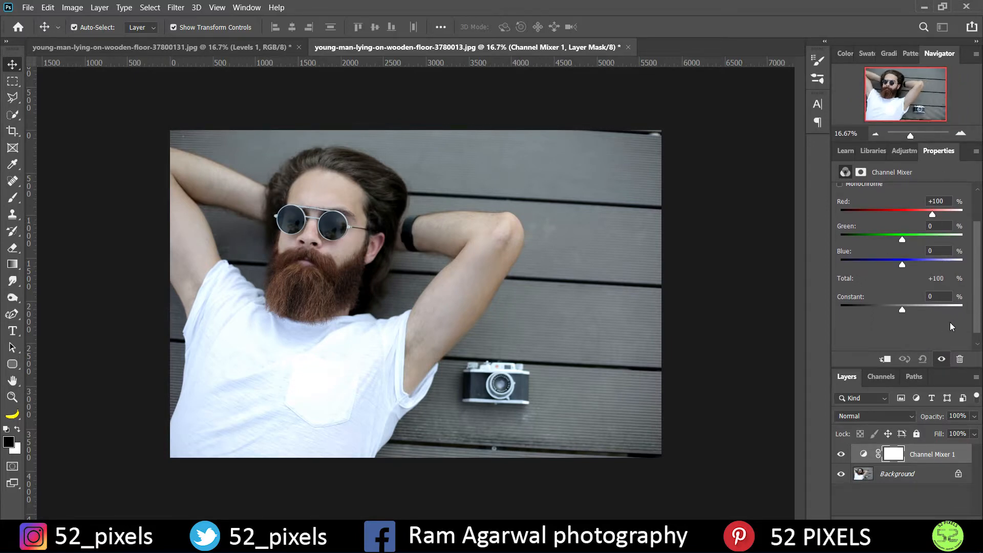
scroll(930, 308, up, 3)
scroll(873, 180, up, 1)
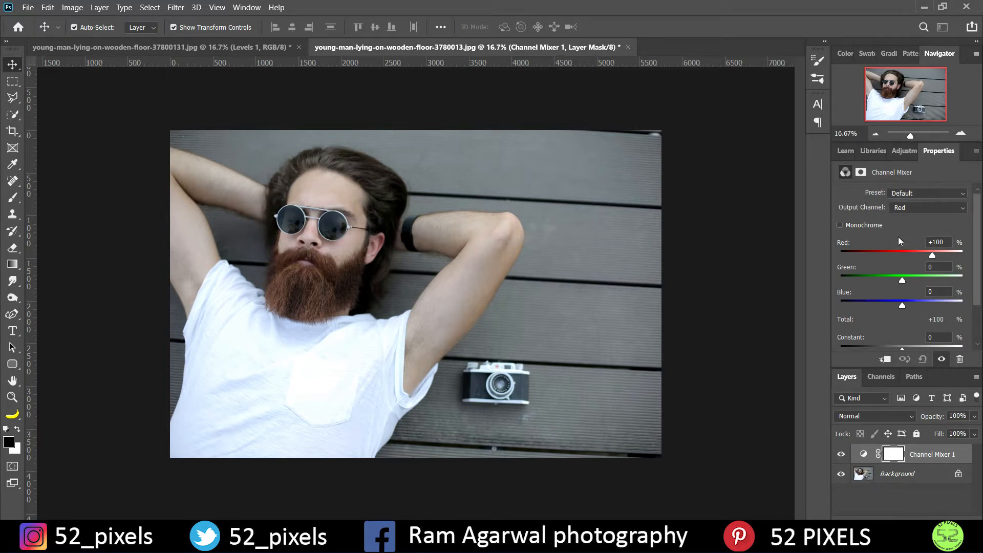
click(915, 194)
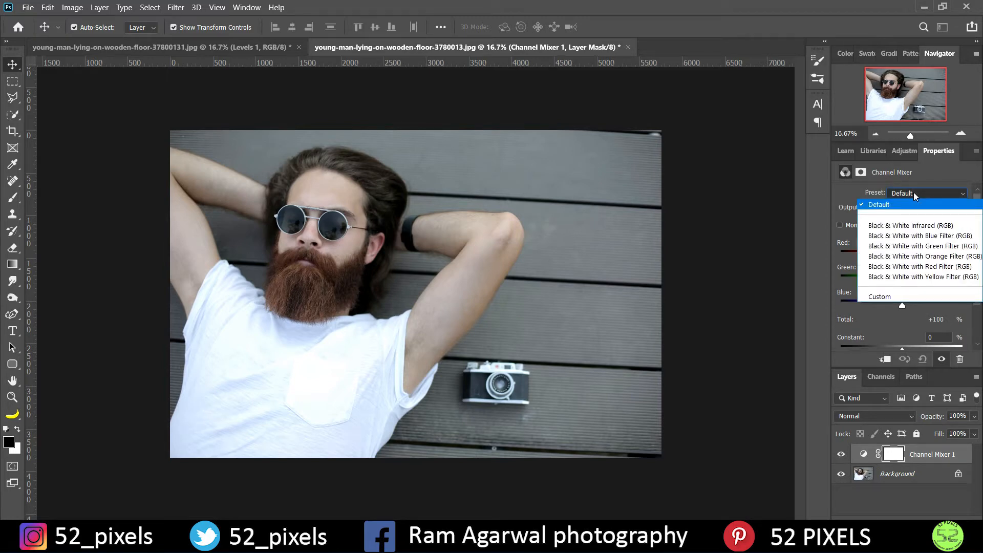
click(896, 297)
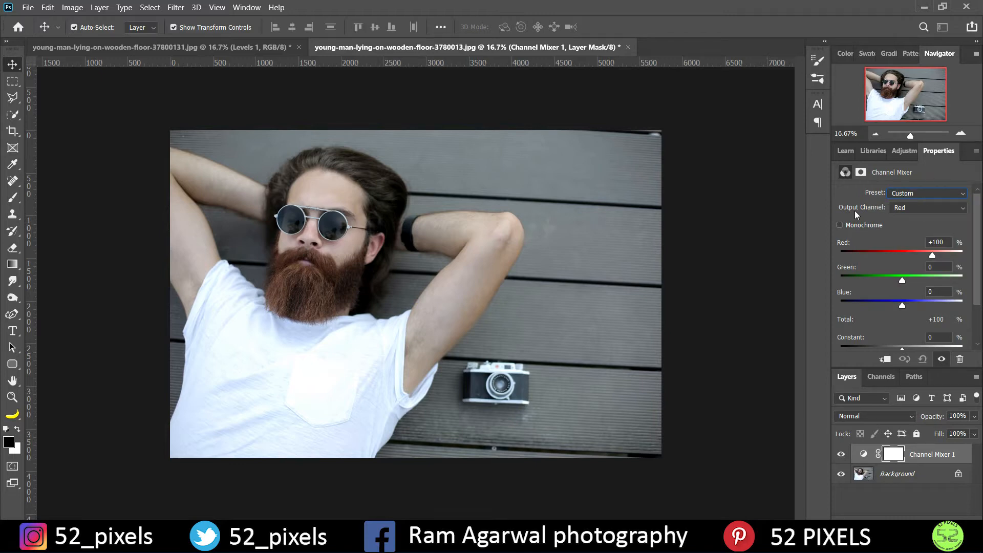
Step: Look through the Channel Mixer's preset options and its Red, Green and Blue output channels
click(905, 212)
click(909, 231)
click(935, 193)
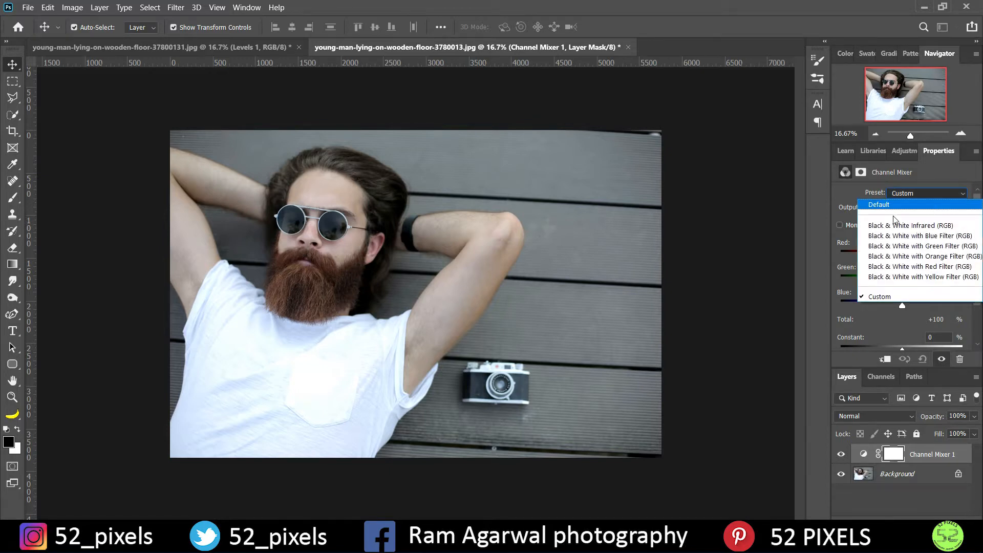
click(833, 193)
click(914, 208)
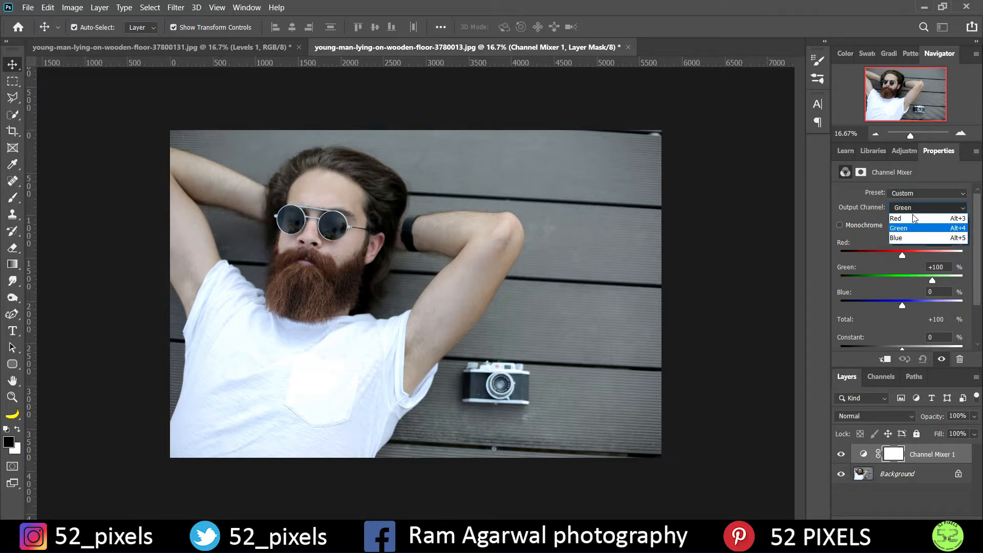
click(914, 219)
click(920, 209)
click(921, 228)
click(922, 209)
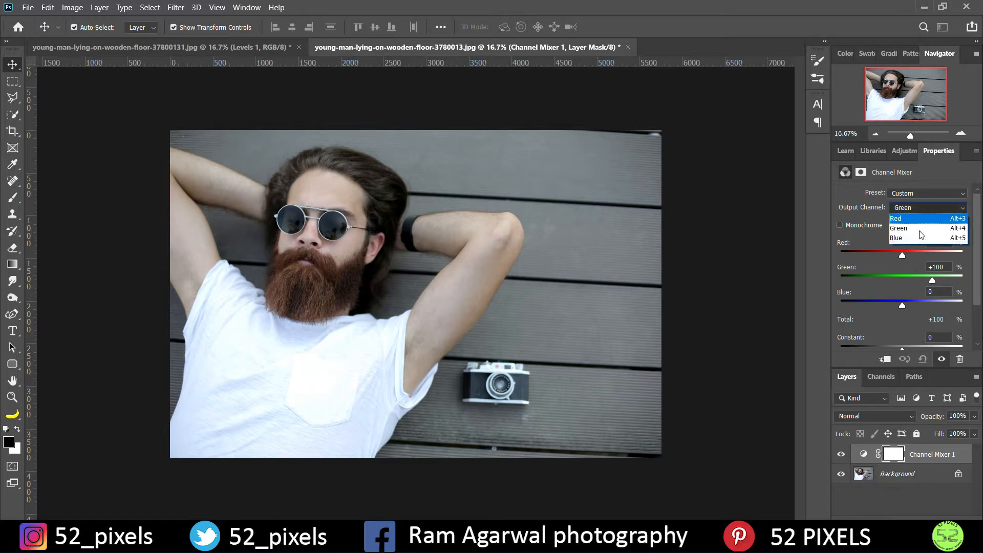
click(920, 238)
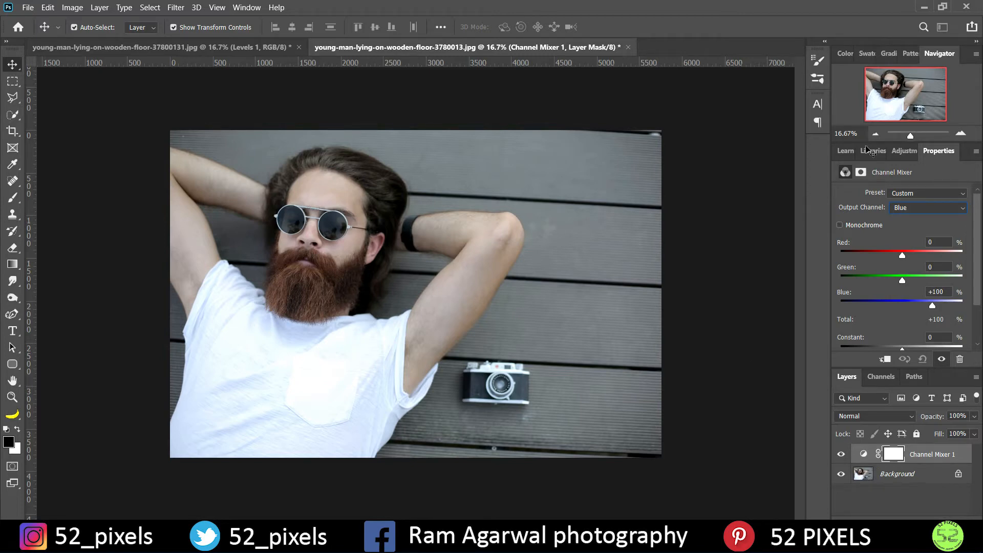
Step: For the Channel Mixer's Green output channel, set Green to 0% and Blue to 100%
click(915, 208)
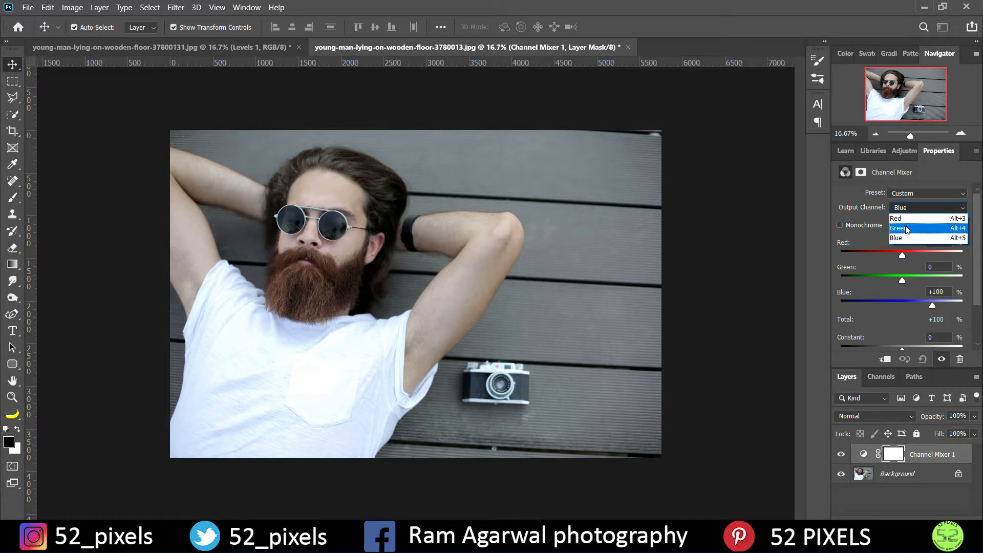
click(907, 228)
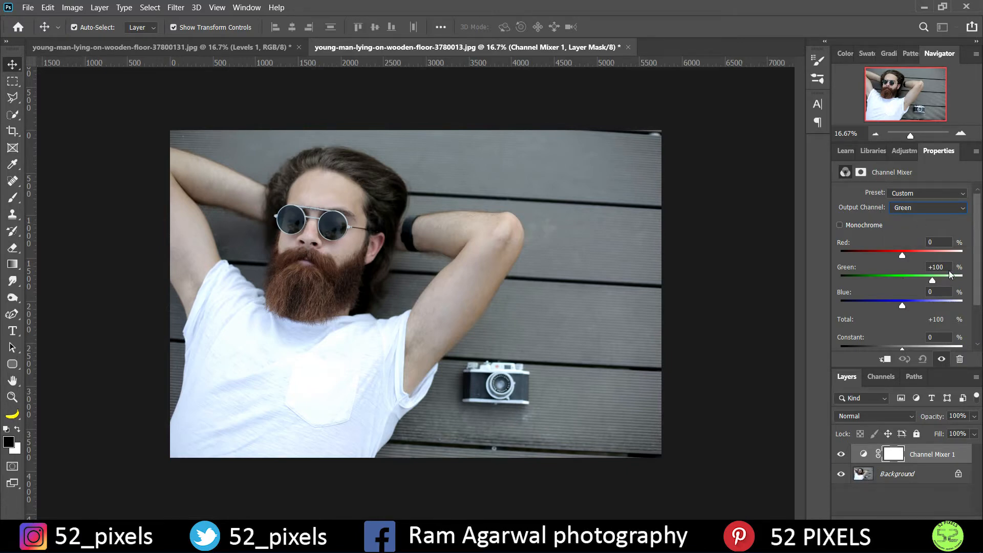
click(925, 267)
text(0)
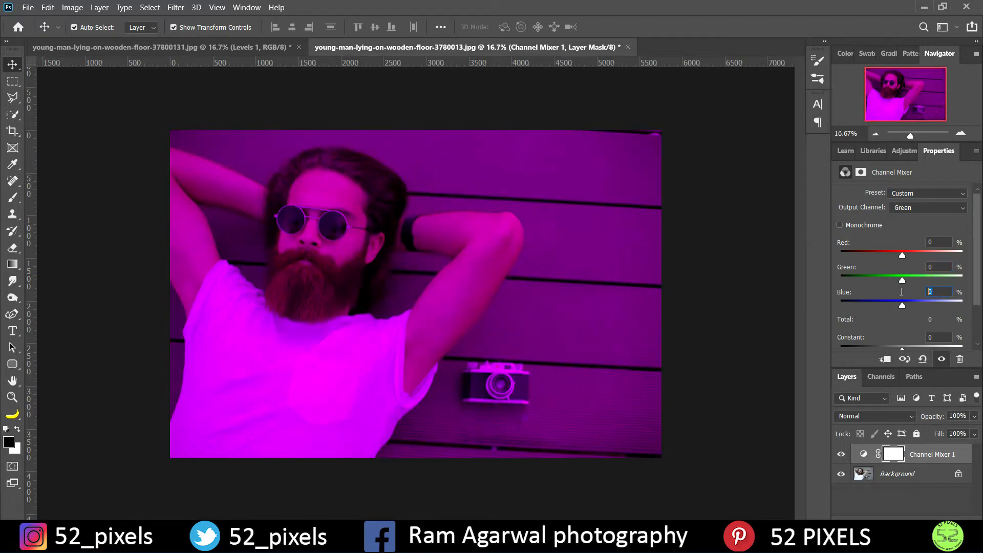
text(100)
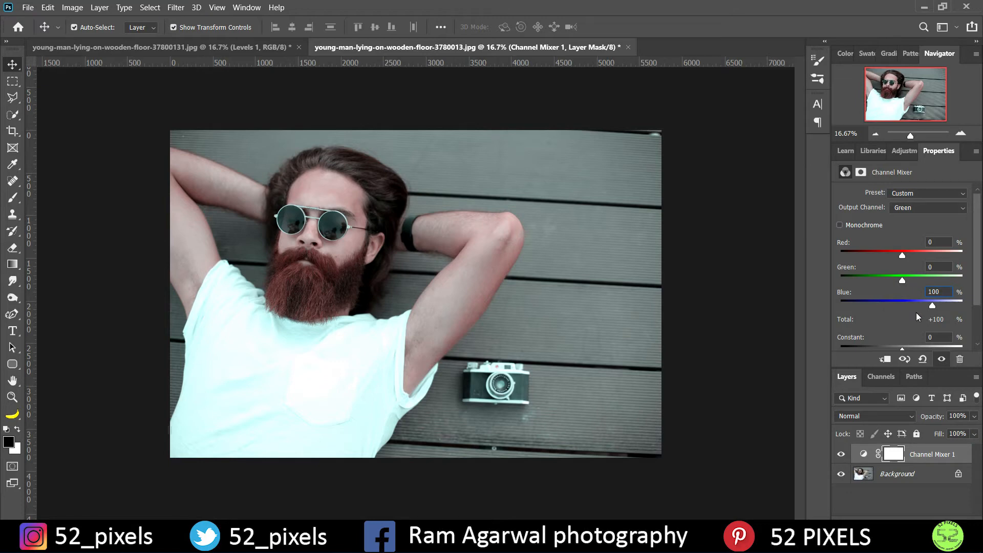
Step: For the Channel Mixer's Blue output channel, set Blue to 0% and Green to 100%
click(933, 209)
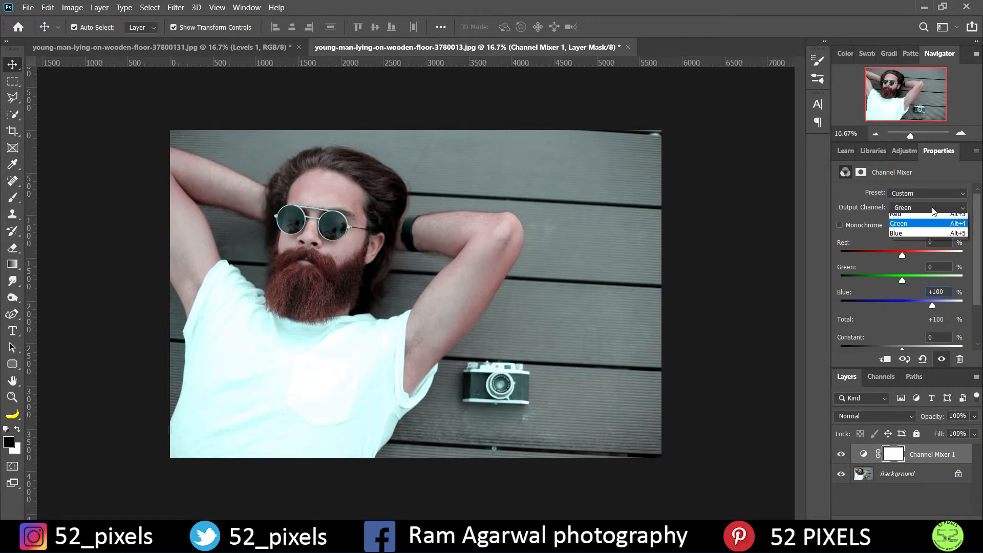
click(916, 240)
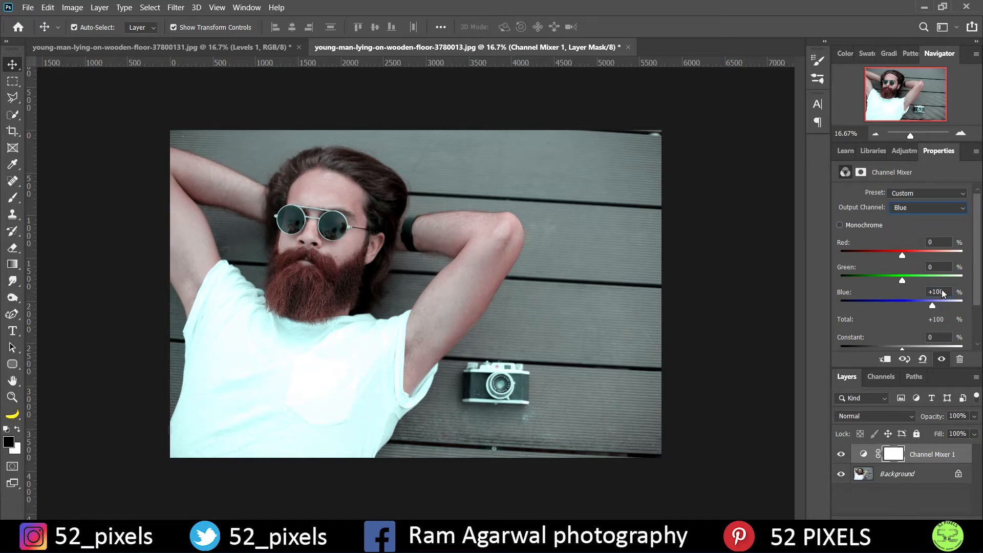
click(940, 292)
text(0)
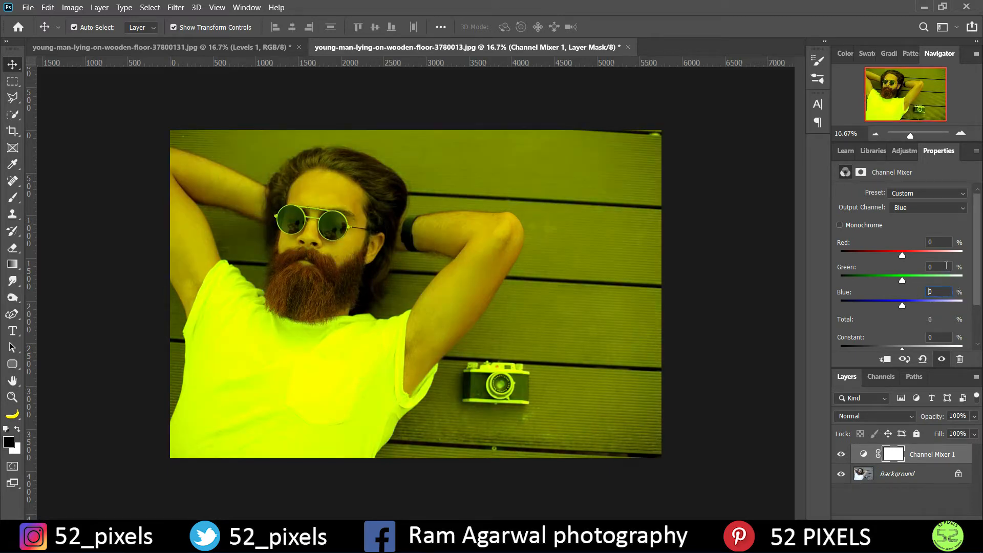
text(100)
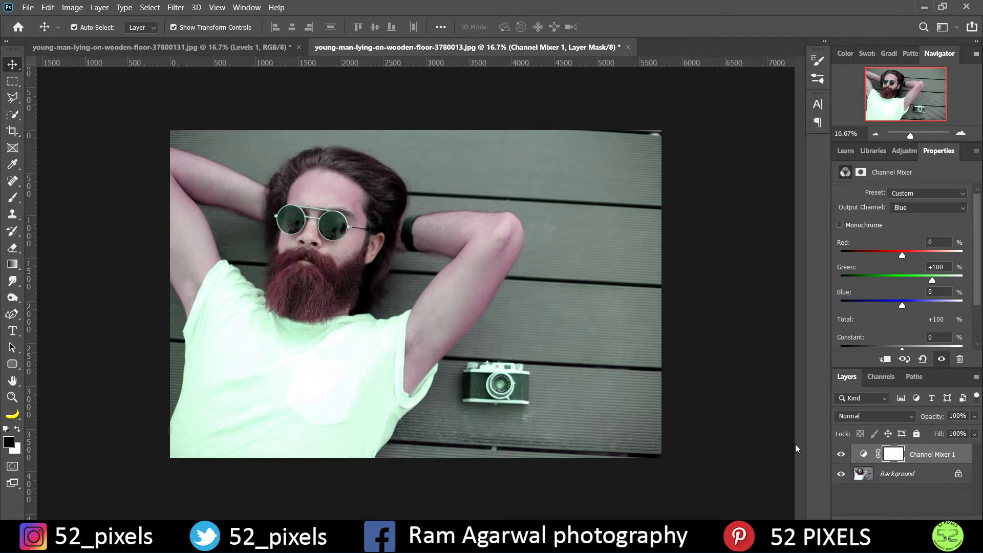
Step: Compare the photo with and without the Channel Mixer layer
click(841, 455)
click(841, 454)
click(842, 455)
click(841, 455)
Step: Set the Channel Mixer layer's blend mode to Lighten and check the effect before and after
click(843, 418)
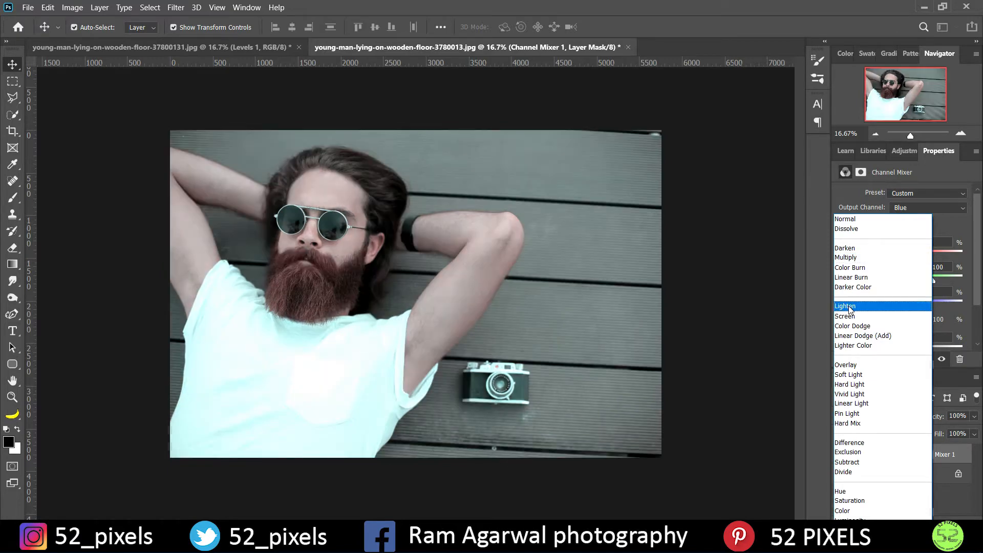
click(850, 307)
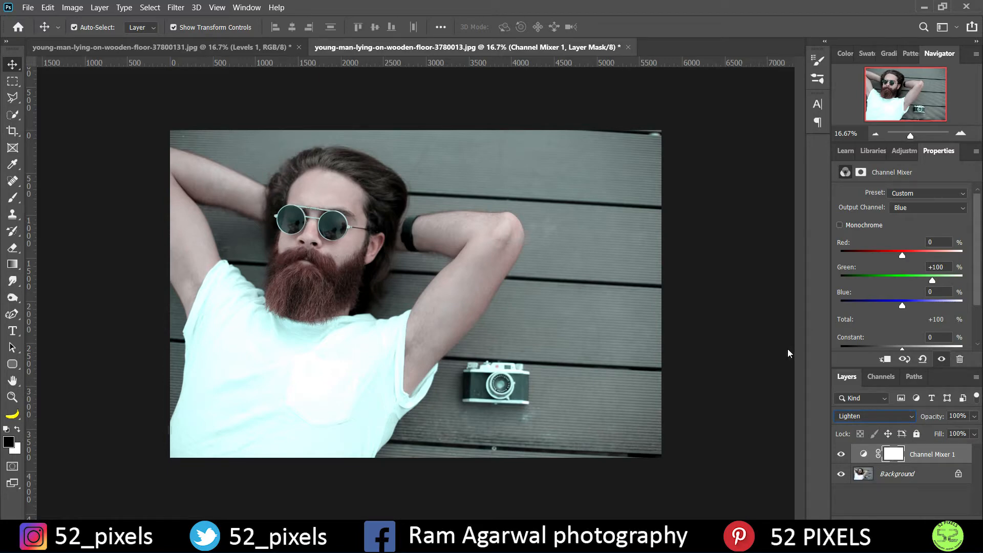
click(841, 456)
click(842, 456)
click(906, 151)
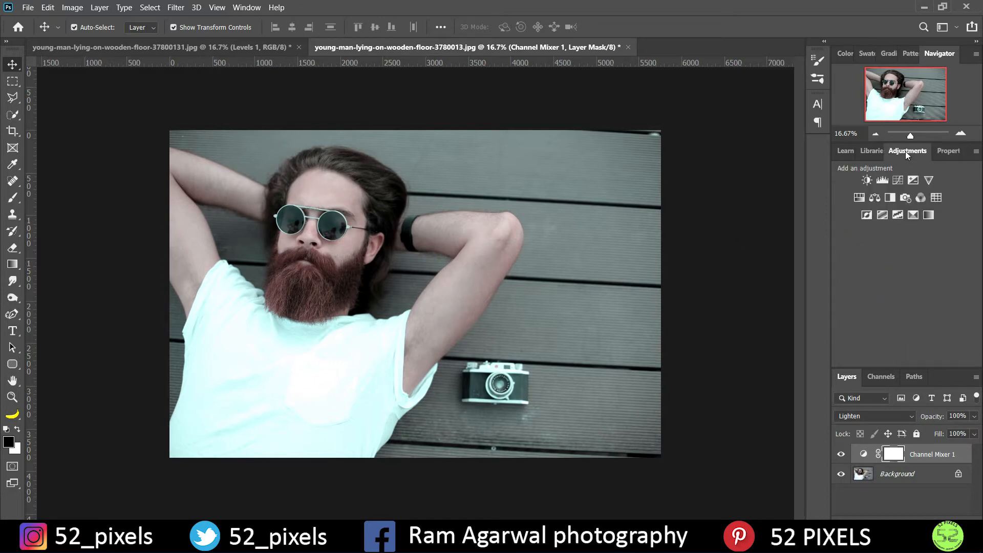
click(927, 216)
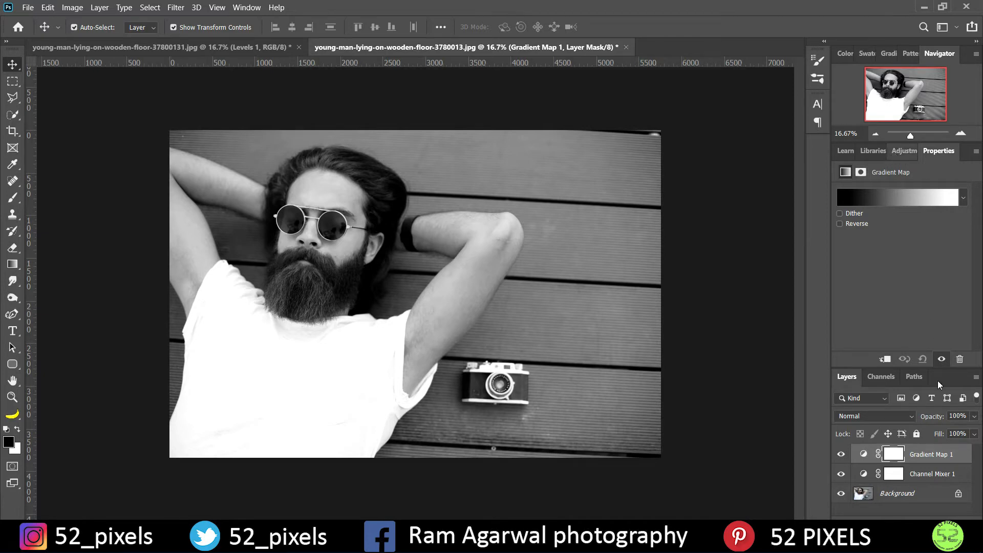
drag(930, 452, 960, 533)
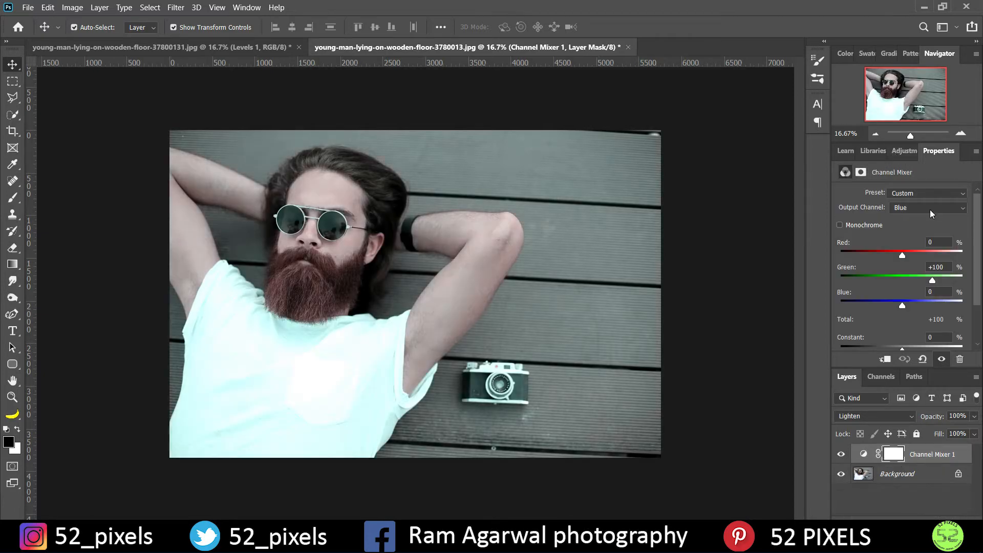
Step: Add a Selective Color adjustment layer above the Channel Mixer layer, keeping the Default preset
click(904, 151)
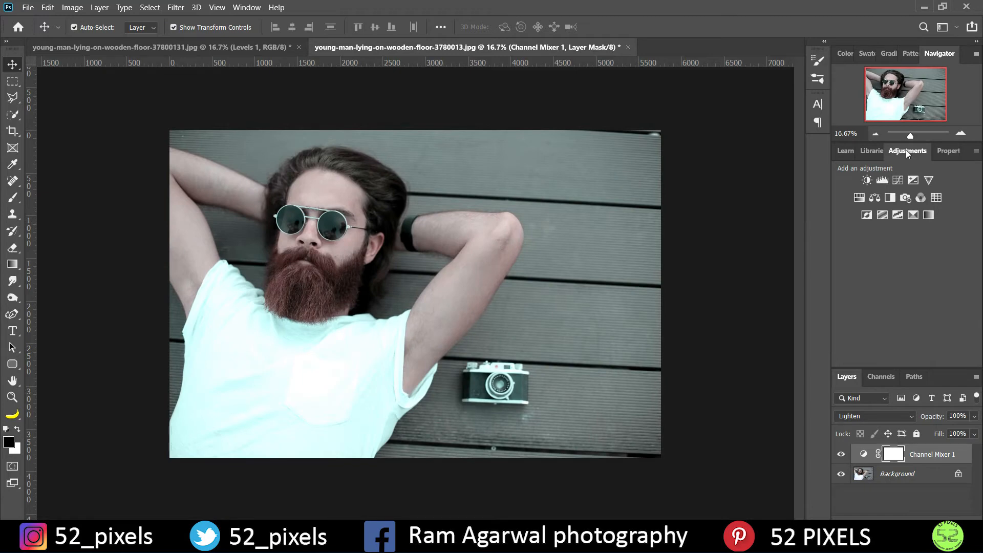
click(912, 215)
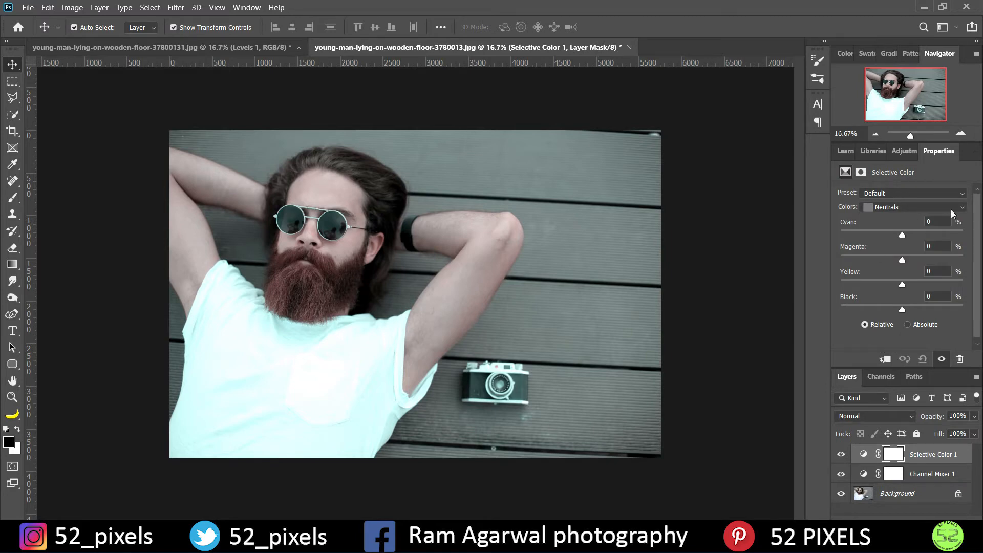
click(875, 194)
click(930, 196)
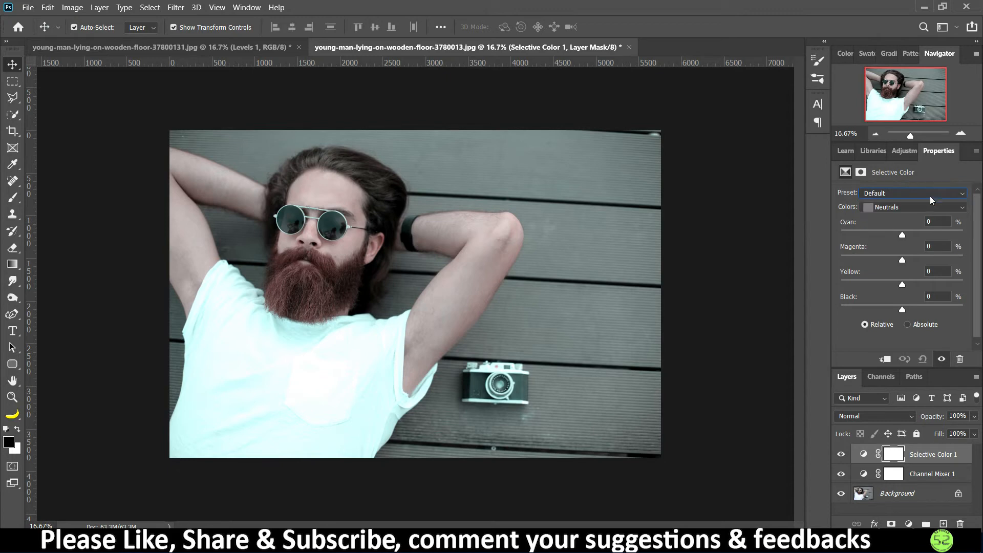
Step: Set Cyan to +2% for the Reds in the Selective Color adjustment
click(919, 208)
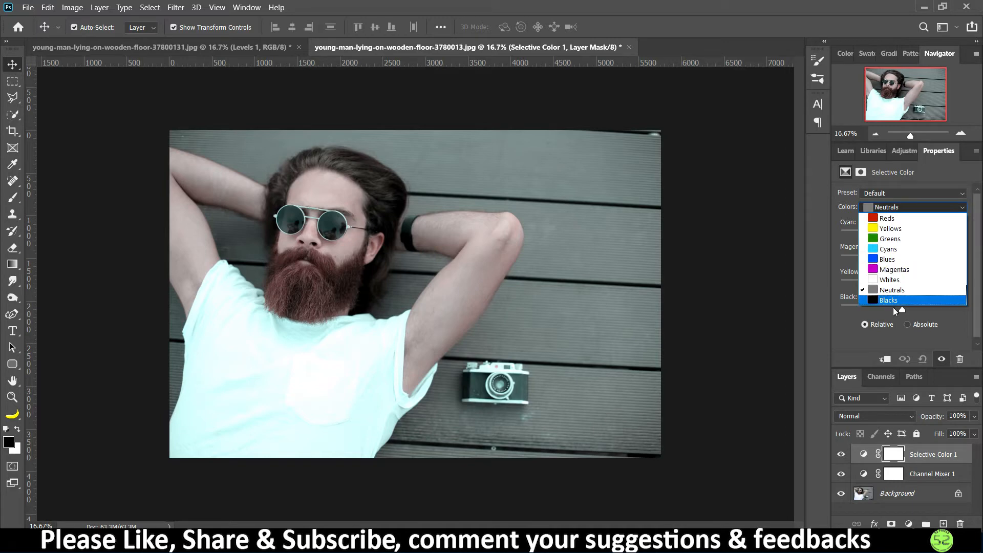
click(893, 218)
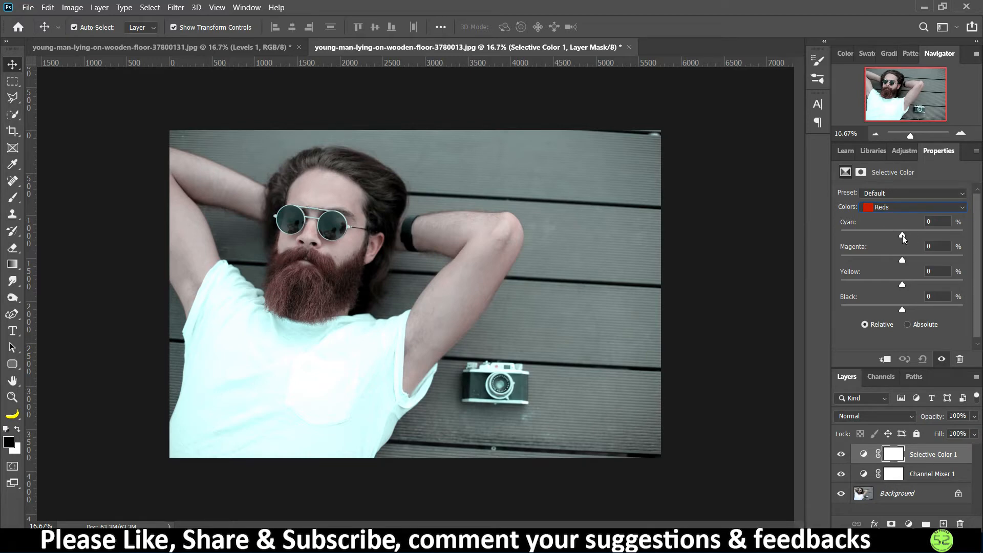
drag(903, 236, 905, 236)
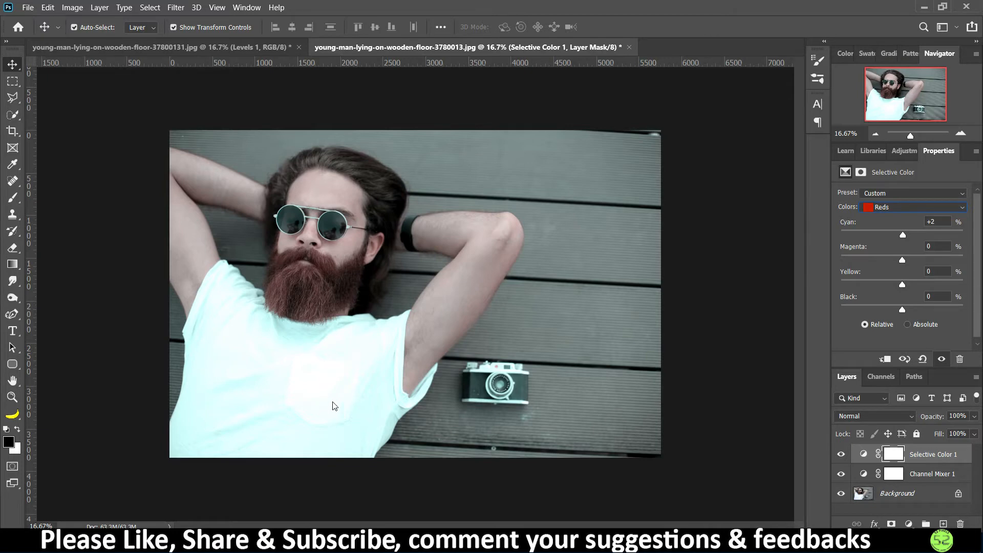